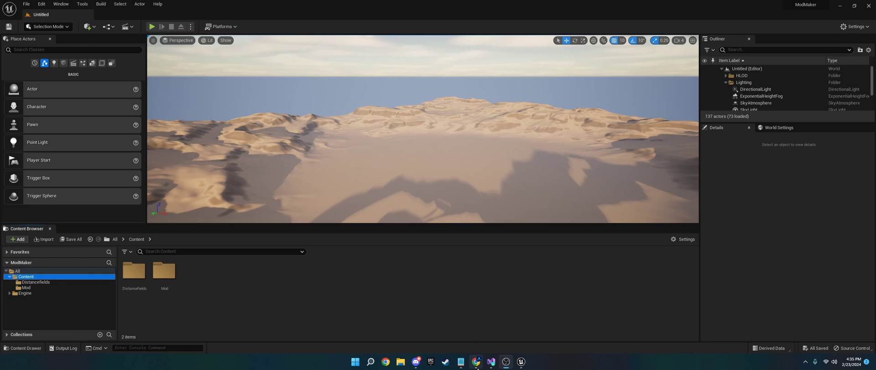
Step: From the Google results in Chrome, open the Visual Studio downloads page and start the free Community 2022 download
click(458, 324)
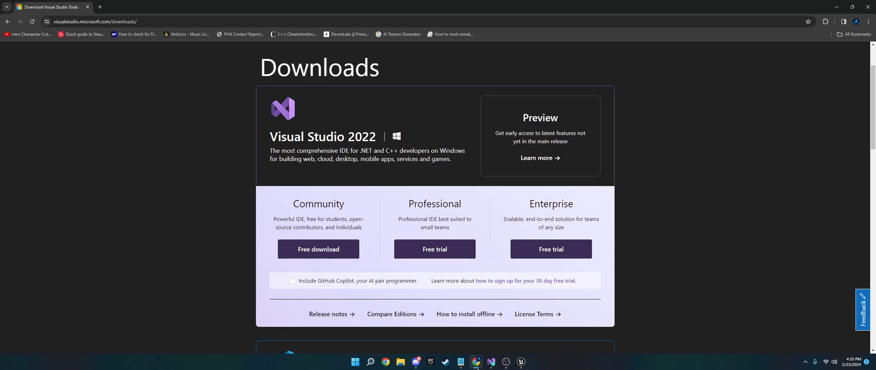
click(8, 21)
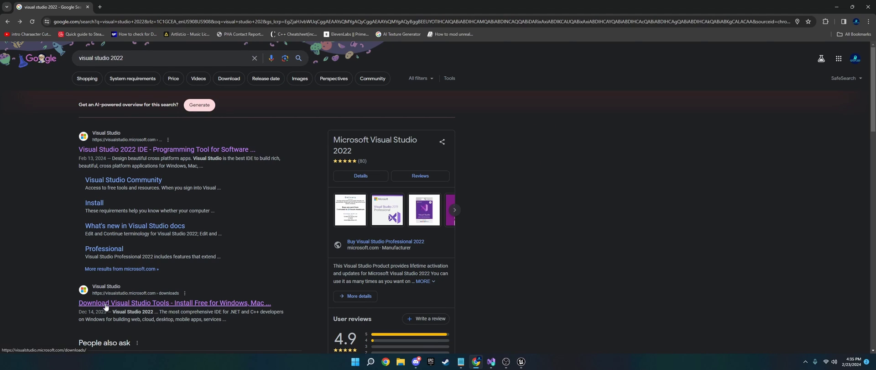
click(202, 303)
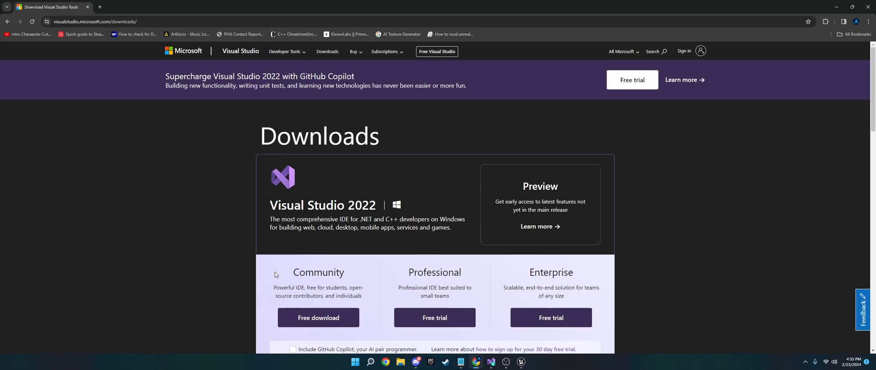
scroll(276, 274, down, 2)
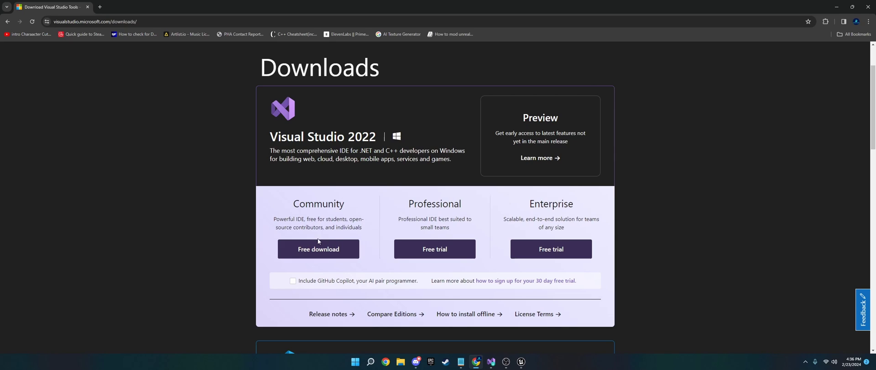
click(312, 257)
mouse_move(491, 363)
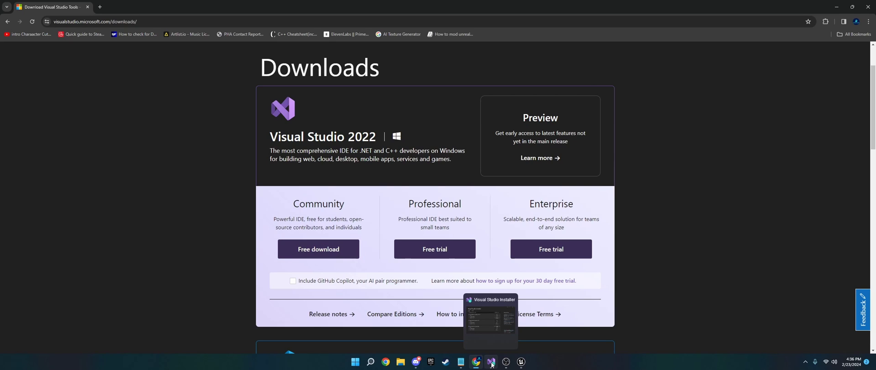
Step: Bring up Visual Studio Installer, glance at Available, then return to the Installed versions list
click(492, 362)
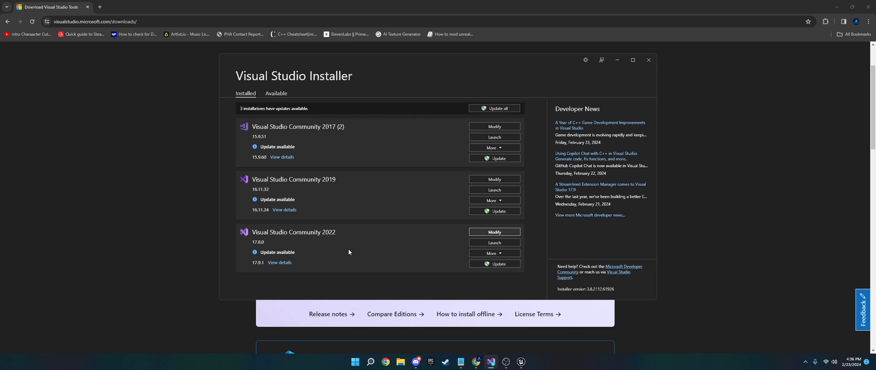
click(277, 93)
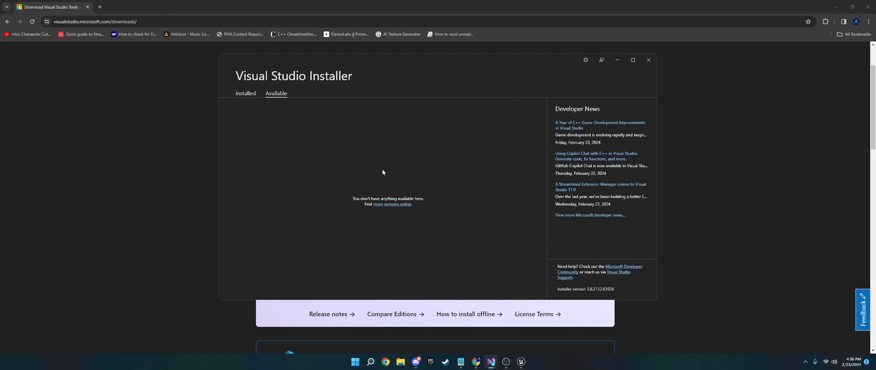
click(246, 94)
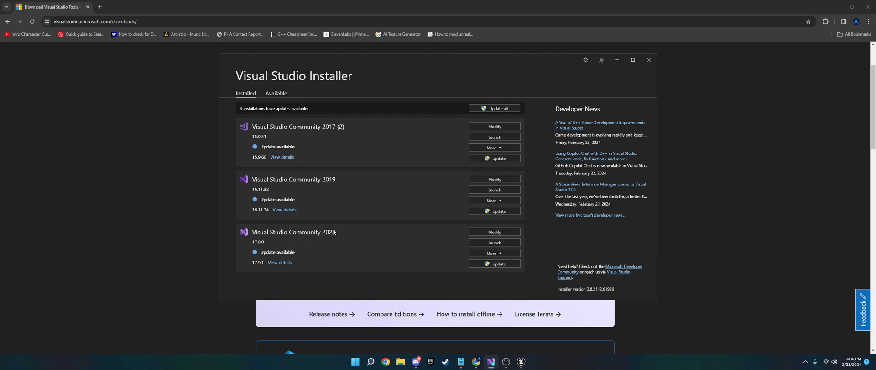
Step: Verify Community 2022 has the .NET desktop, C++ desktop and C++ game workloads, closing without changes
click(496, 231)
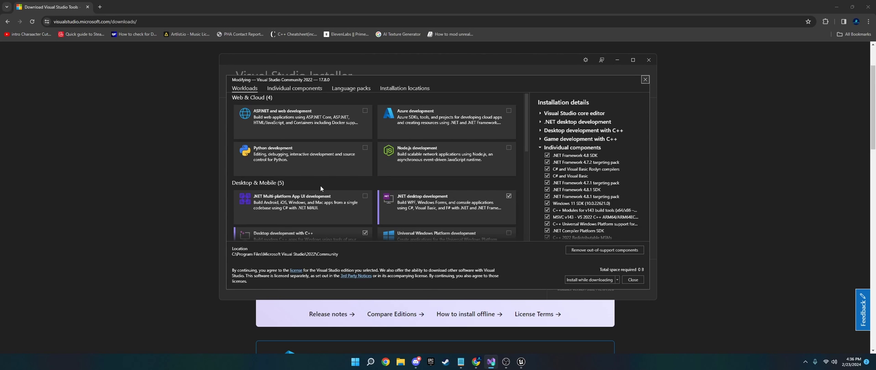
scroll(340, 180, down, 1)
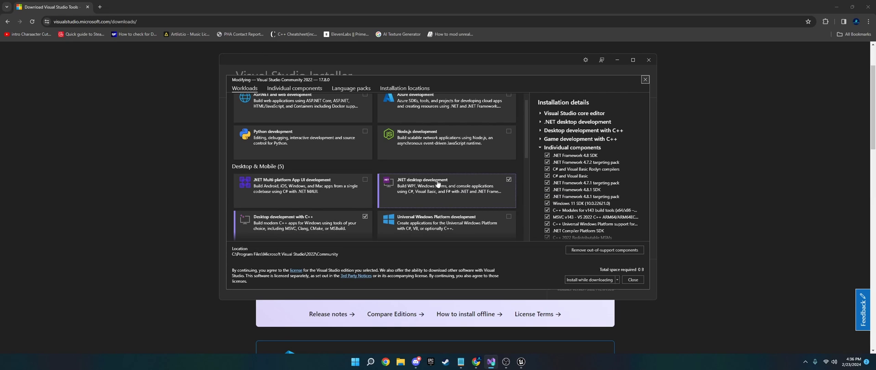
scroll(440, 185, down, 5)
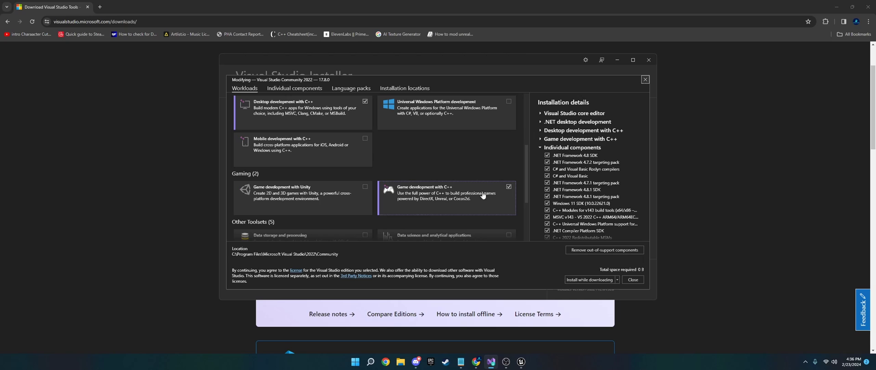
scroll(437, 168, up, 1)
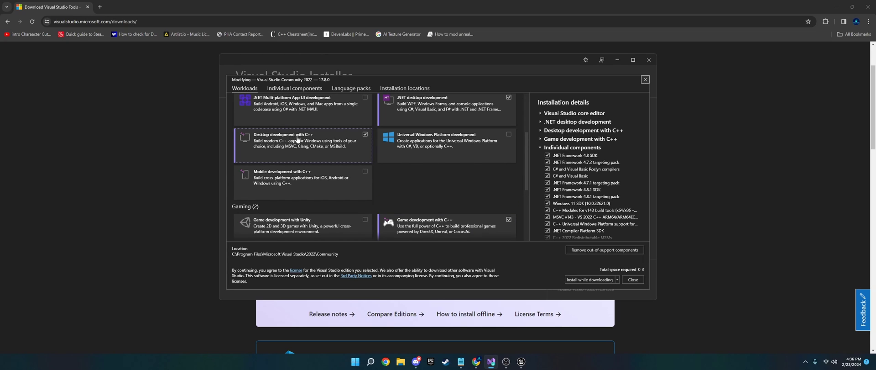
scroll(447, 201, up, 3)
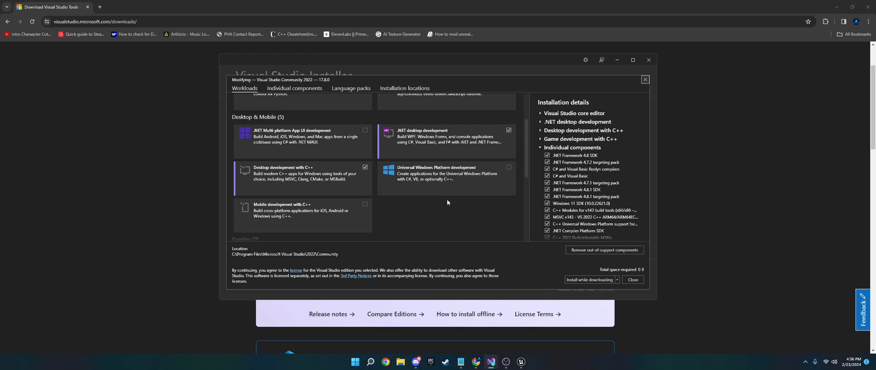
click(633, 280)
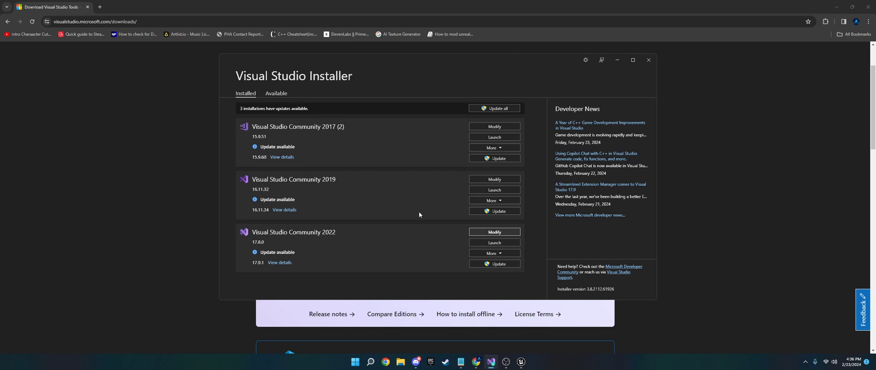
Step: Close the installer and, in the ModMaker editor, start a New C++ Class with parent None
click(649, 60)
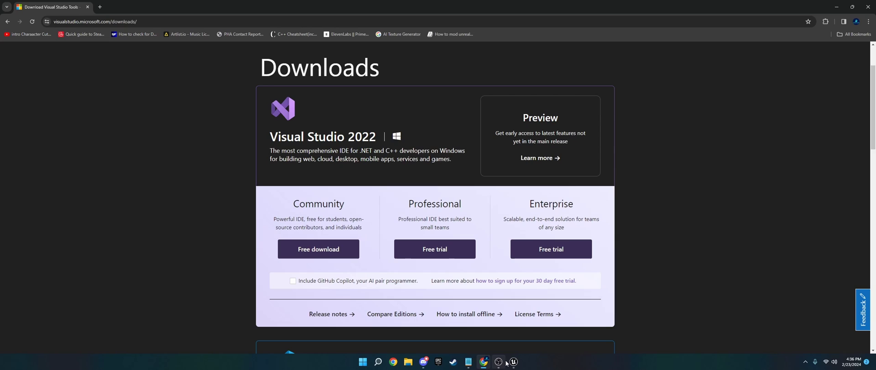
mouse_move(513, 364)
click(515, 338)
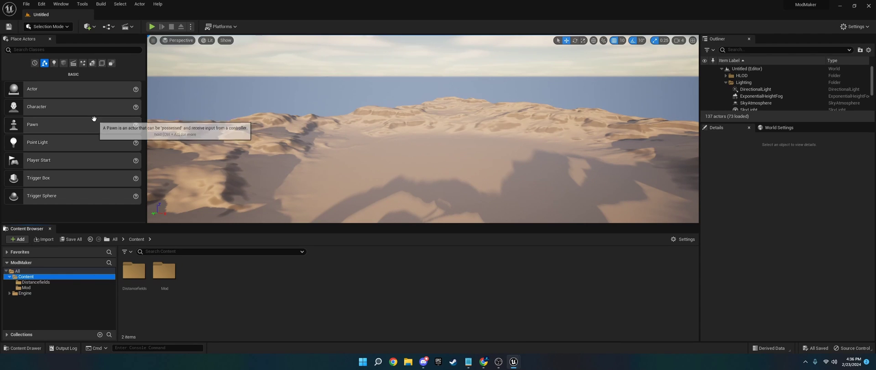
click(82, 4)
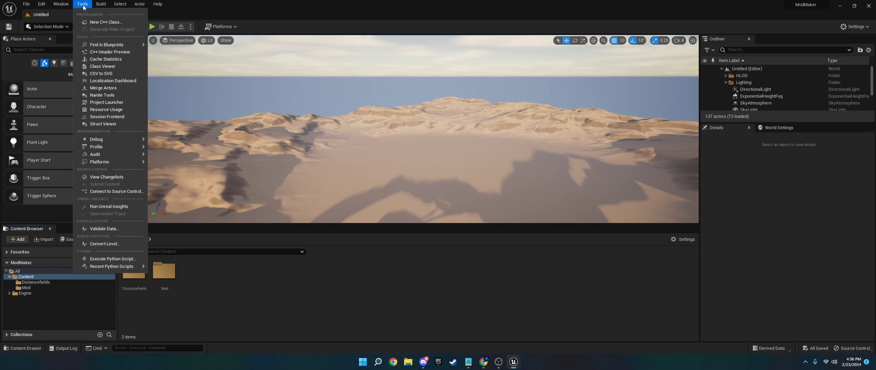
click(100, 22)
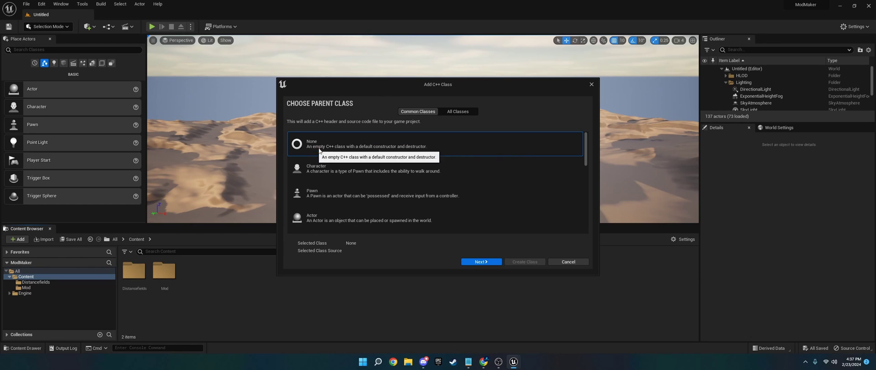
click(481, 262)
Step: Name the class initialclass and keep ModMaker (Runtime) as its target module
double_click(350, 165)
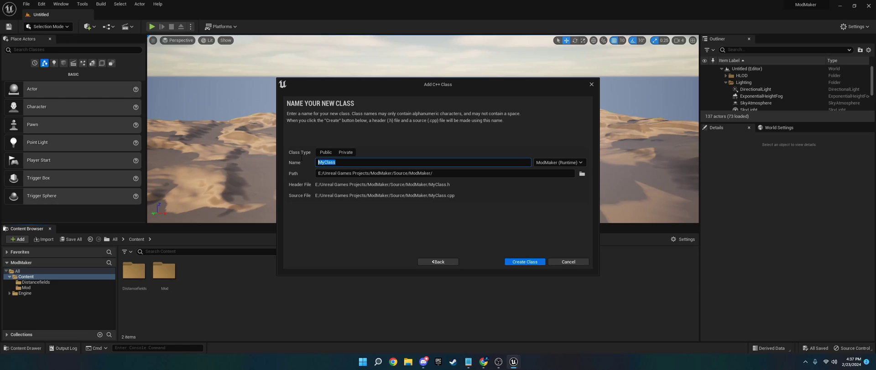
text(initialclass)
click(459, 130)
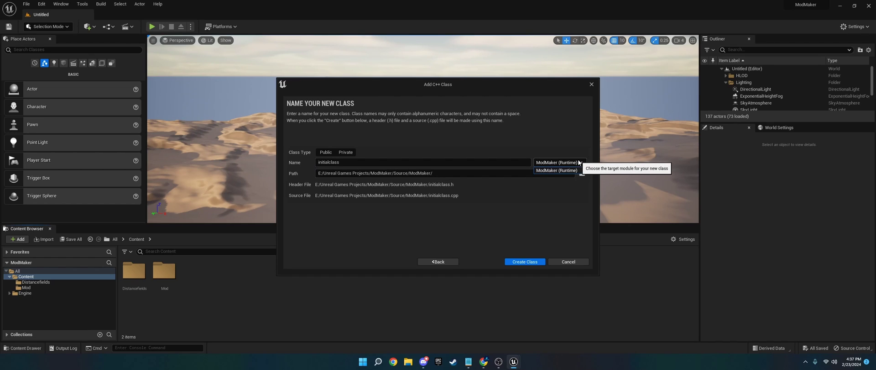
click(564, 164)
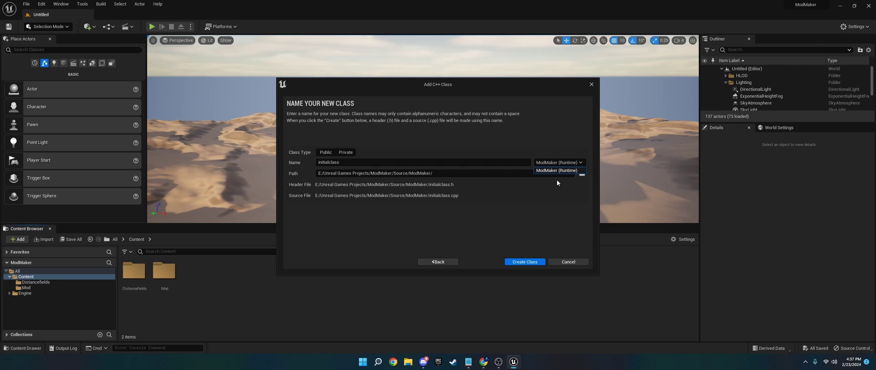
click(559, 170)
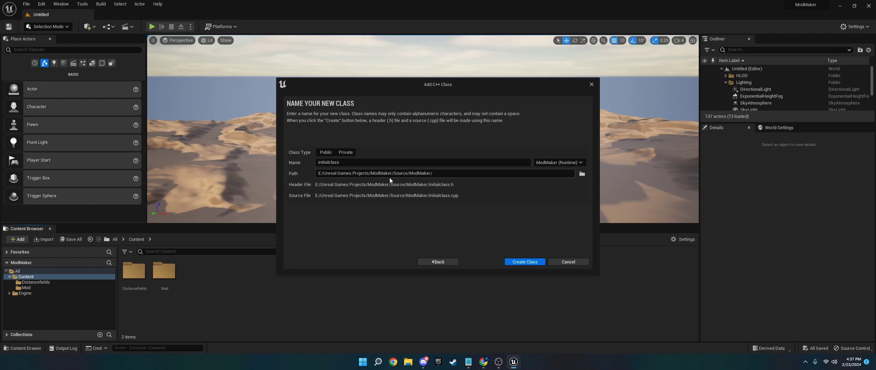
Step: Create the initialclass class, acknowledge the sources message, and decline editing its code now
click(525, 262)
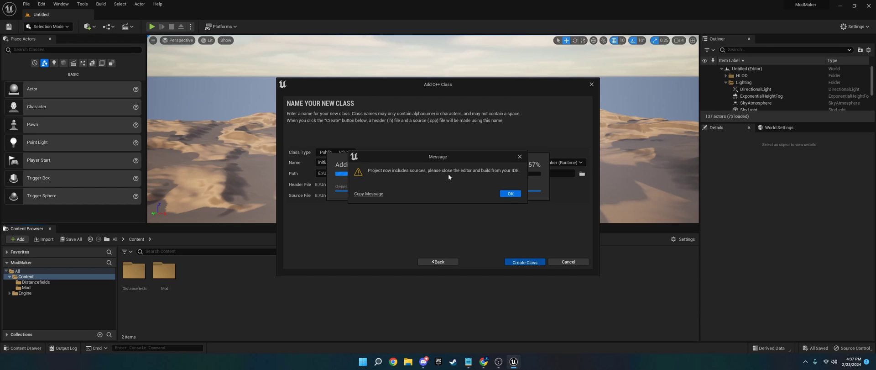
click(510, 194)
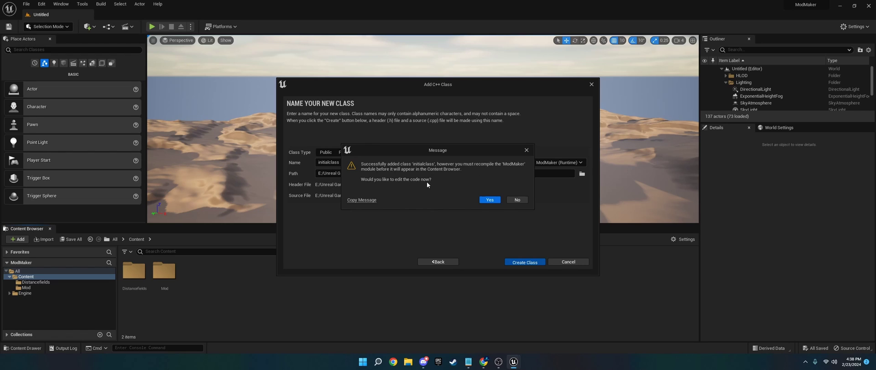
click(511, 199)
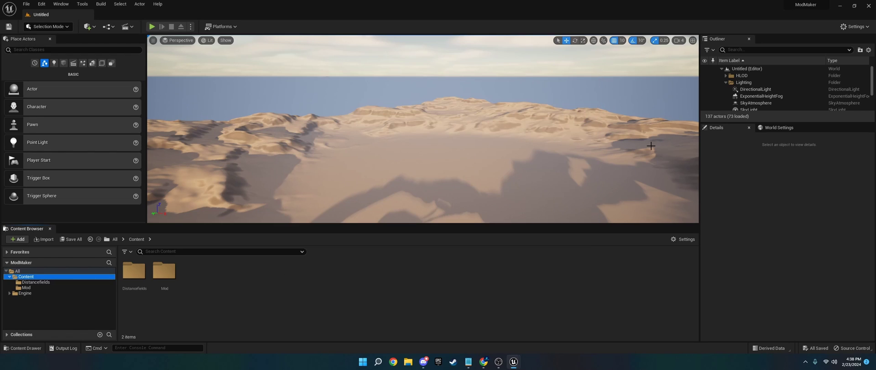
Step: Close the Unreal editor and find ModMaker in the Epic Games Launcher library
click(870, 6)
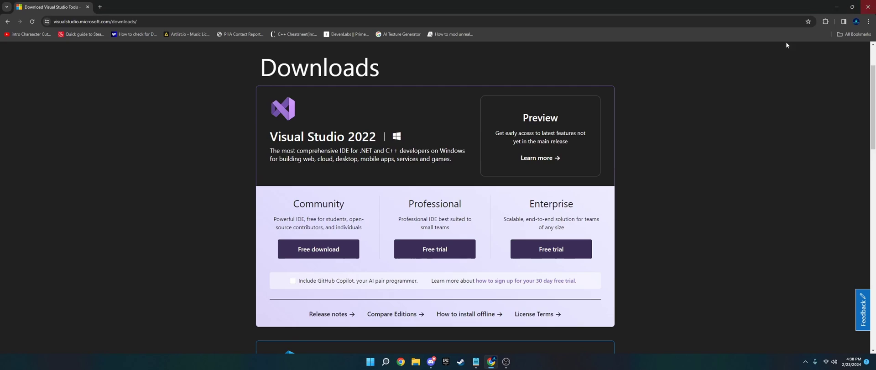
click(450, 363)
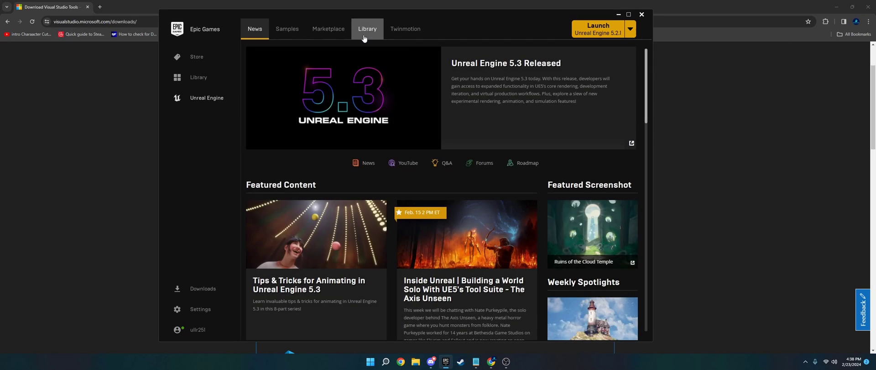
scroll(469, 191, down, 1)
mouse_move(537, 222)
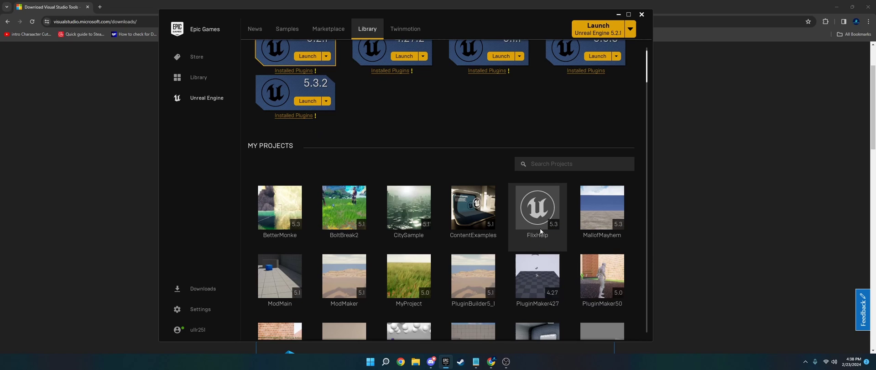
scroll(519, 256, down, 1)
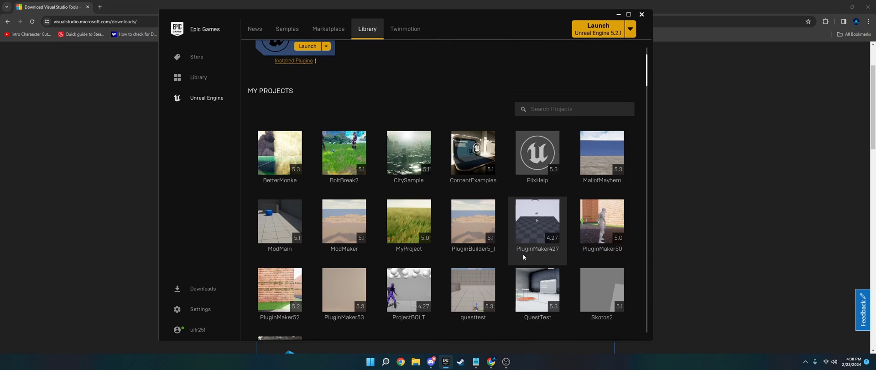
mouse_move(345, 235)
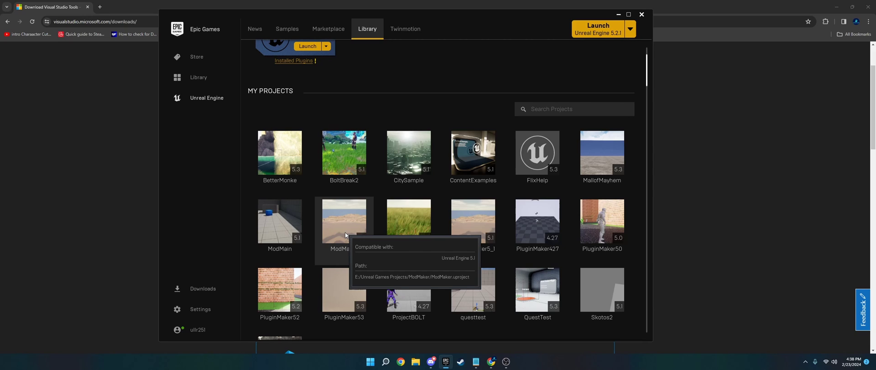
Step: Use ModMaker's context menu to show the project folder in File Explorer
right_click(346, 233)
click(336, 229)
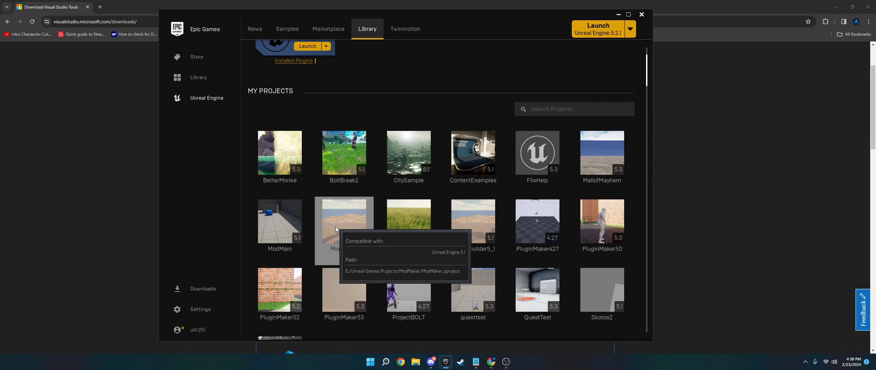
right_click(337, 228)
click(345, 212)
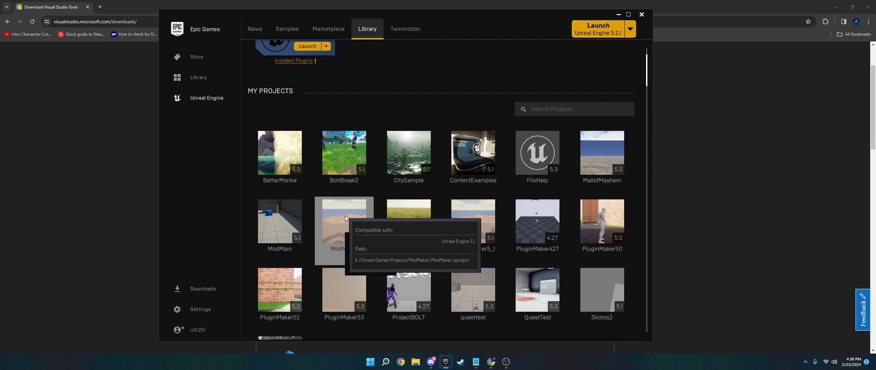
right_click(338, 230)
click(333, 246)
right_click(336, 233)
click(338, 237)
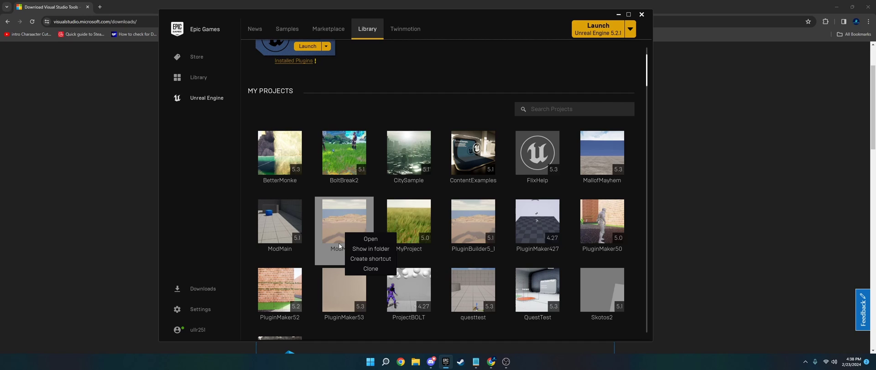
click(366, 249)
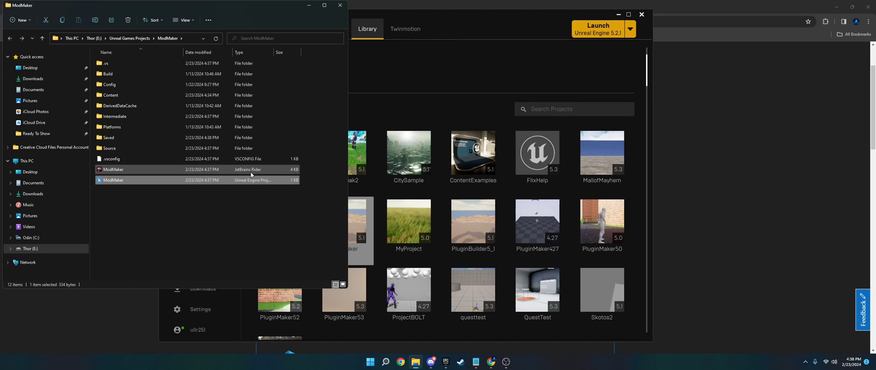
Step: Generate Visual Studio project files from ModMaker.uproject and review the generation log
right_click(107, 179)
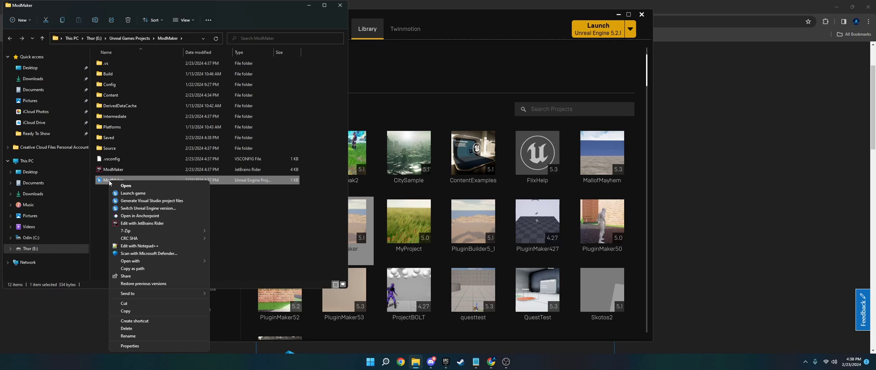
click(134, 203)
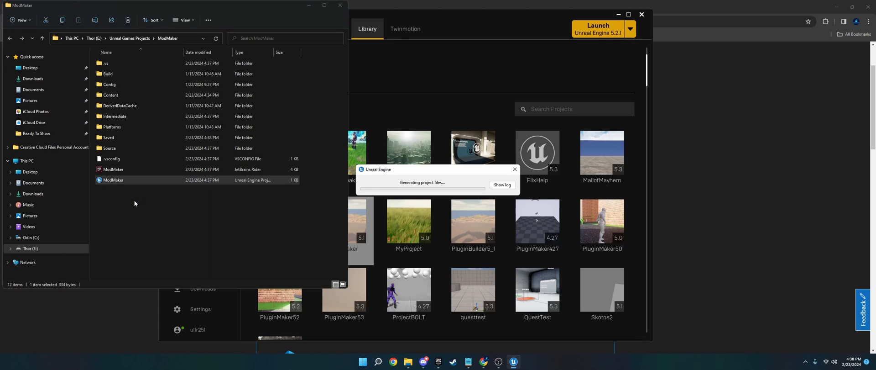
click(503, 184)
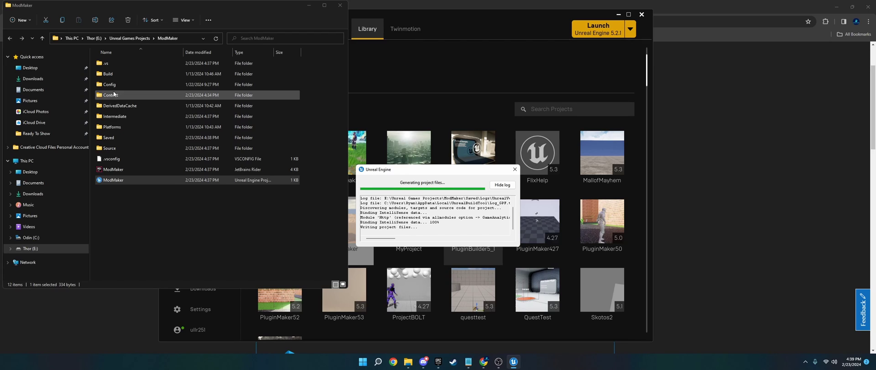
right_click(118, 179)
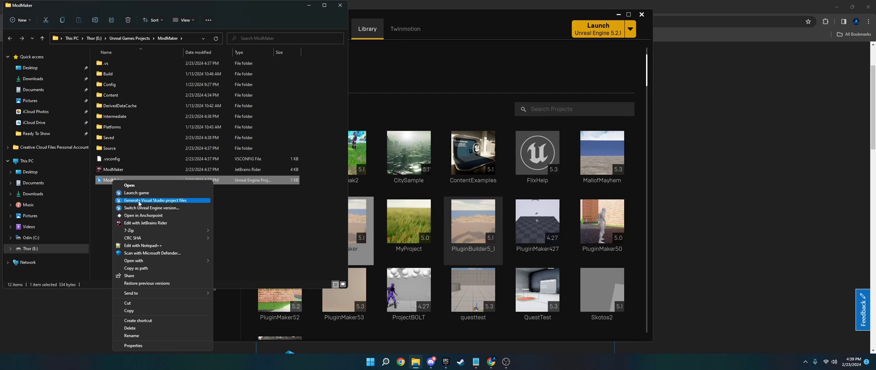
click(250, 207)
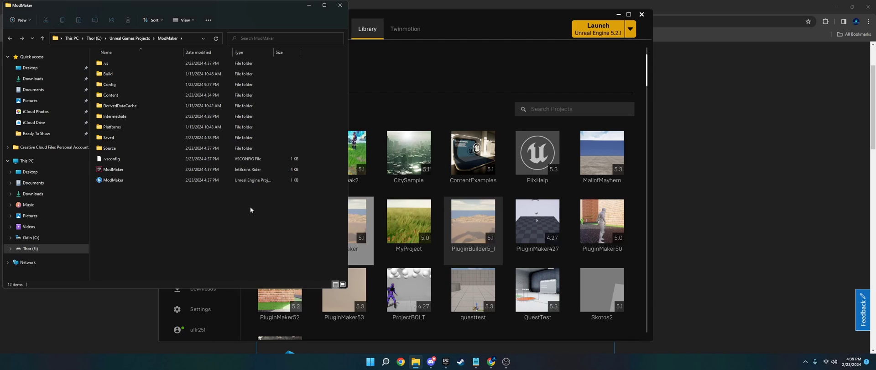
Step: Open the ModMaker Rider solution and trust it so loading begins
double_click(122, 170)
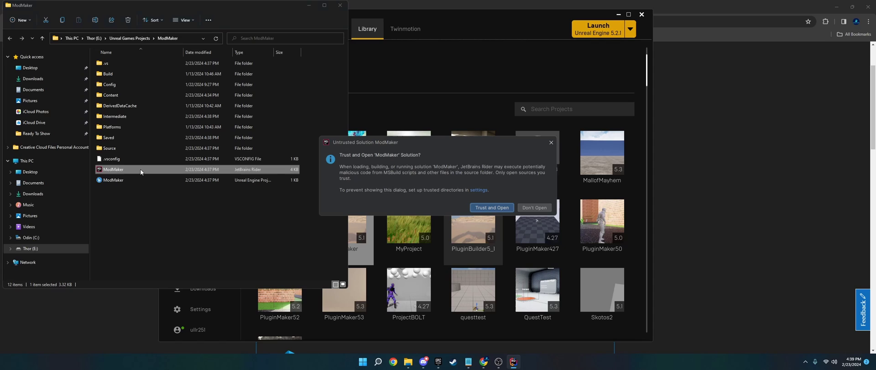
key(Return)
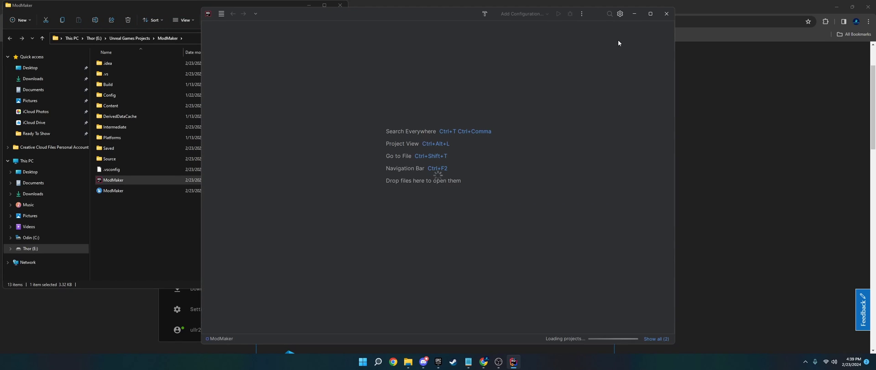
Step: Maximize Rider, expand Games > ModMaker, check background tasks, and dismiss the ready notification
click(651, 14)
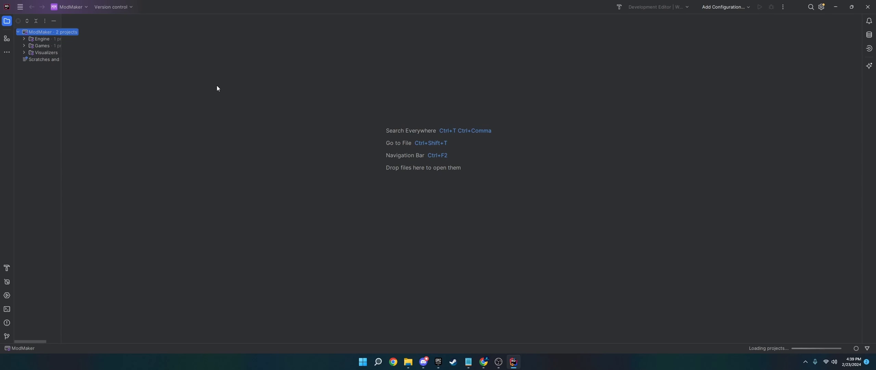
drag(61, 73, 139, 78)
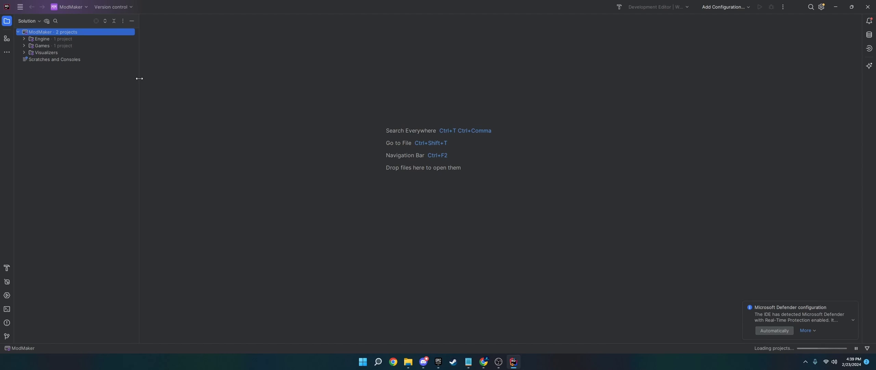
click(29, 46)
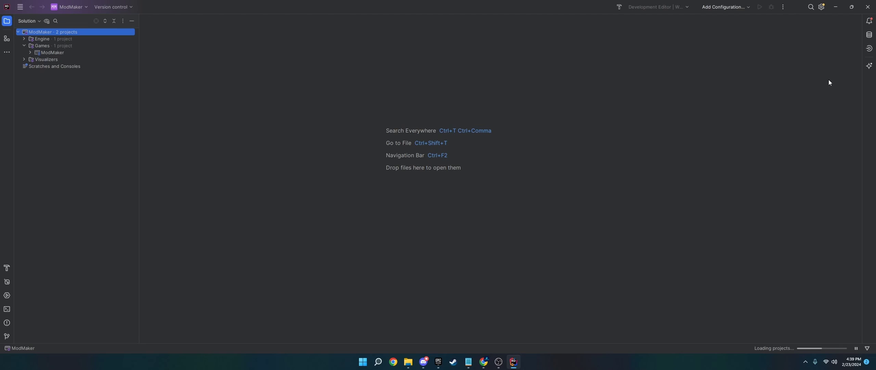
click(30, 52)
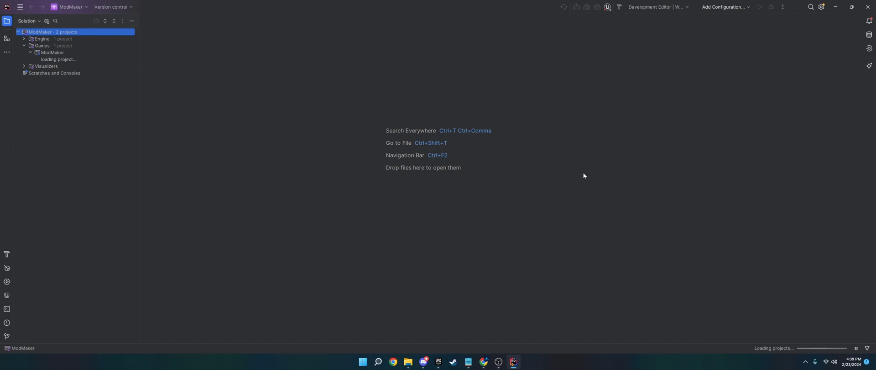
click(813, 348)
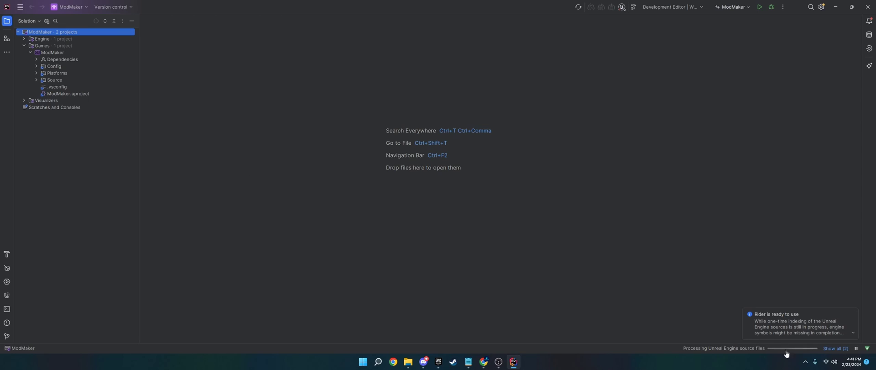
click(854, 315)
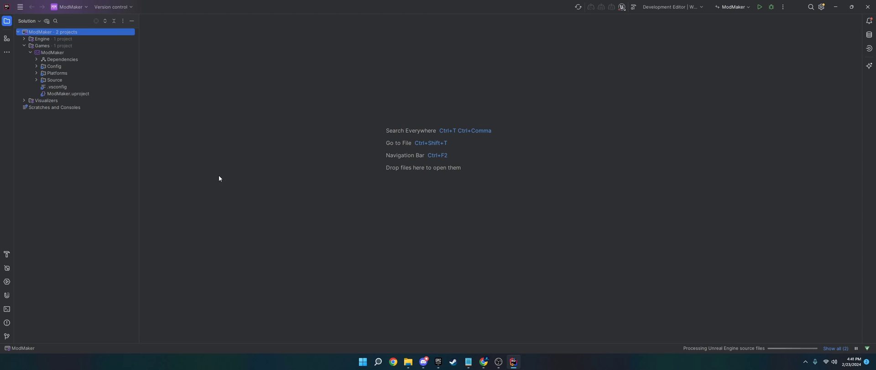
Step: Rebuild the ModMaker project using Advanced Build Actions > Rebuild Selected Projects
click(53, 52)
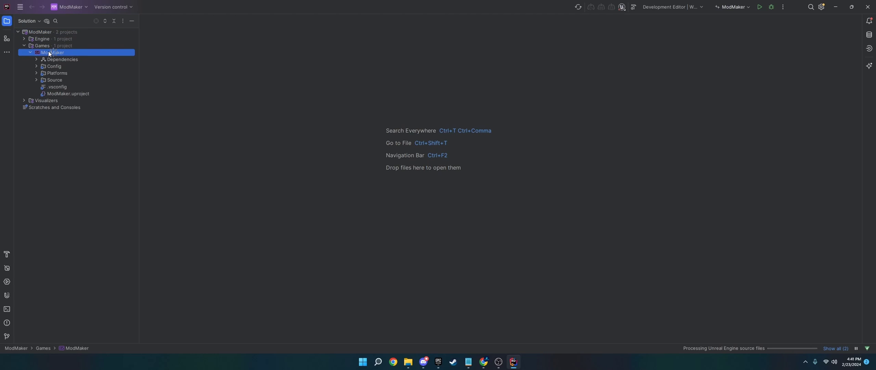
right_click(49, 53)
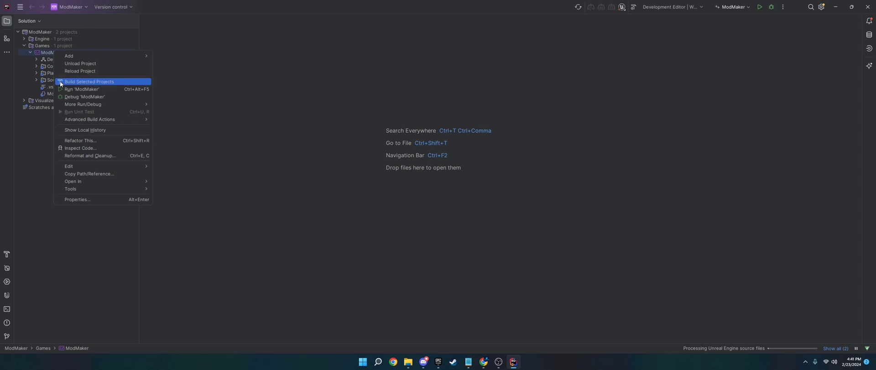
mouse_move(87, 121)
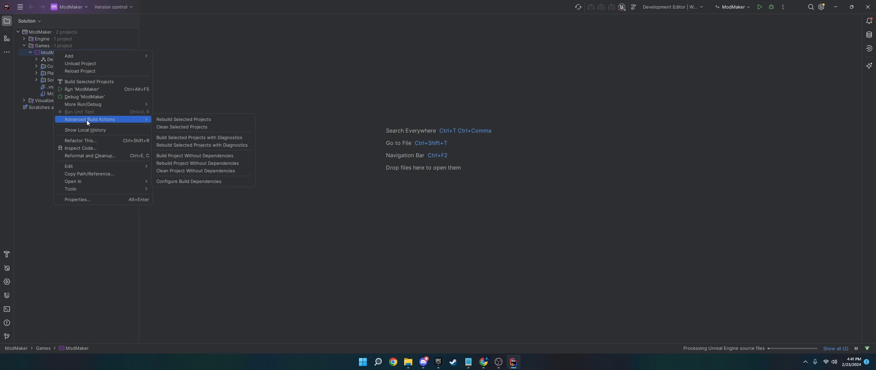
click(165, 119)
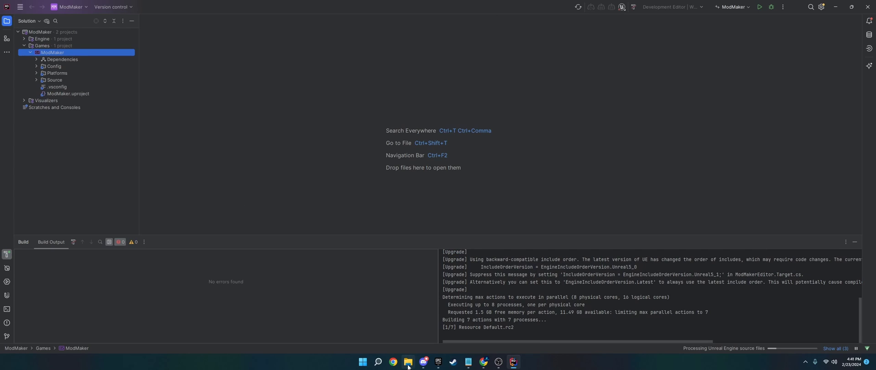
Step: Browse the ModMaker folder's Source and Content subfolders in Explorer, then return to Rider
mouse_move(408, 360)
click(406, 335)
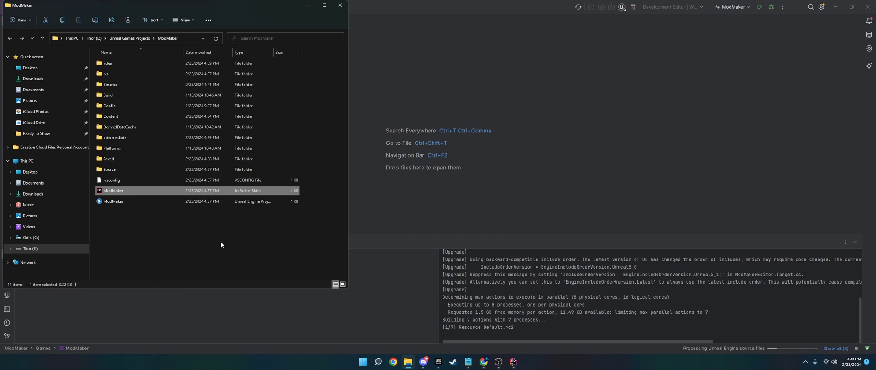
double_click(109, 170)
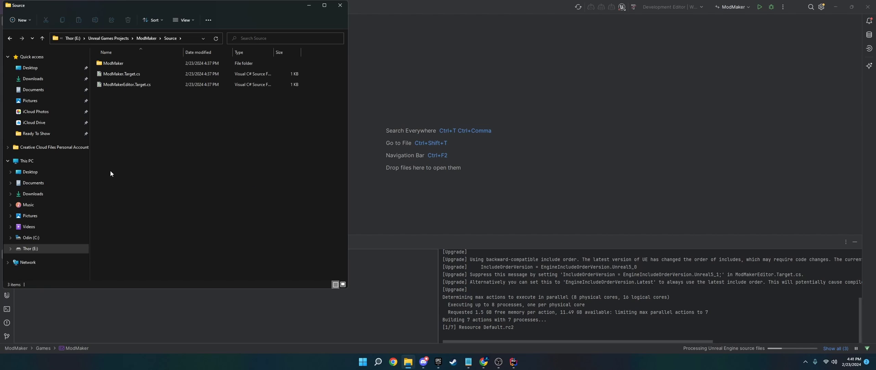
click(141, 39)
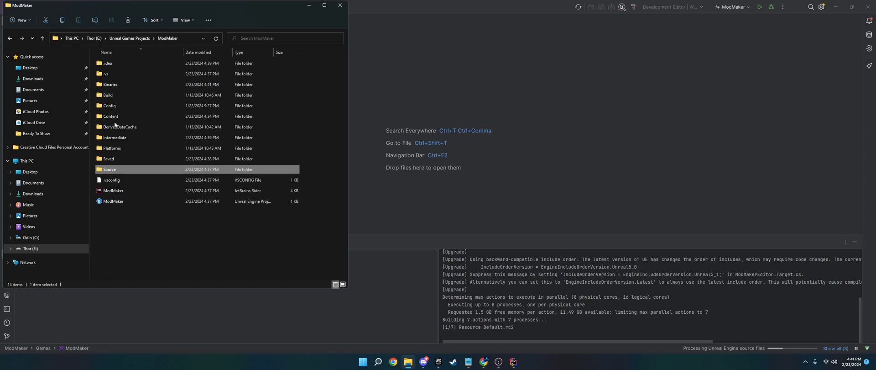
double_click(114, 116)
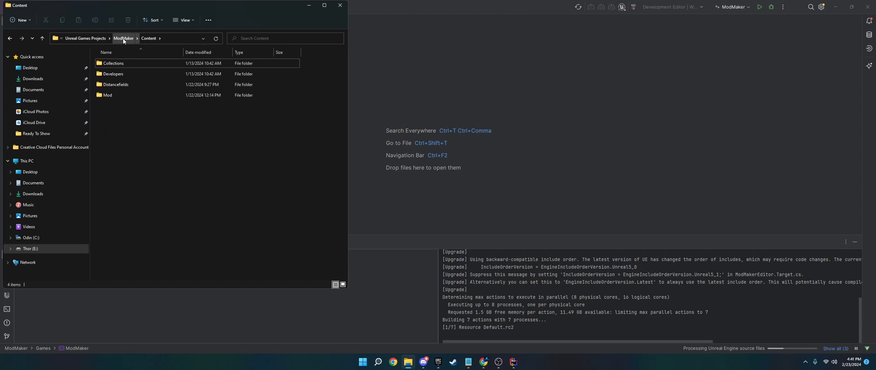
click(122, 38)
double_click(116, 166)
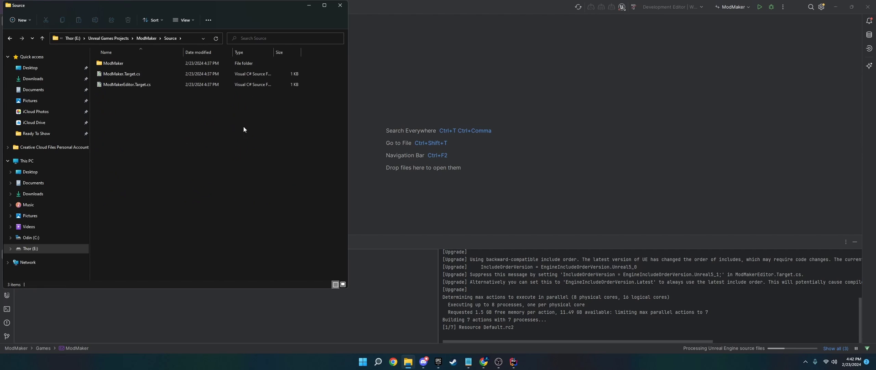
click(423, 101)
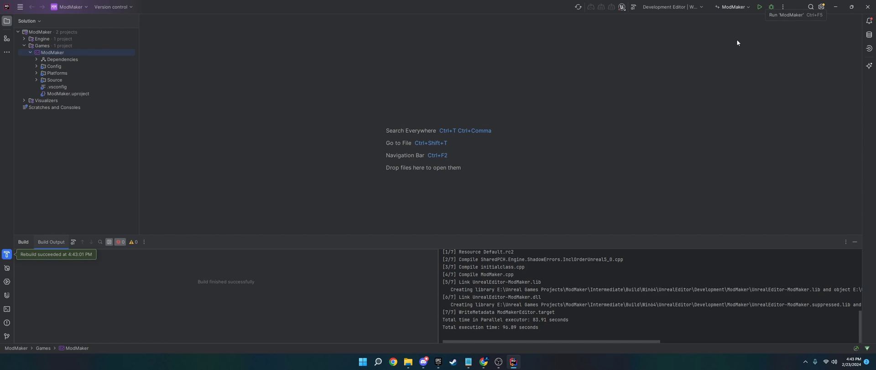
Step: Glance at the Epic Games Launcher, then run 'ModMaker' from Rider's toolbar
click(438, 362)
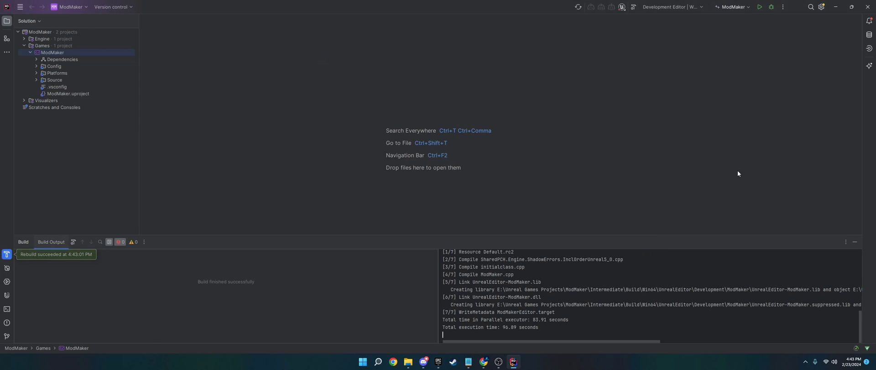
click(737, 171)
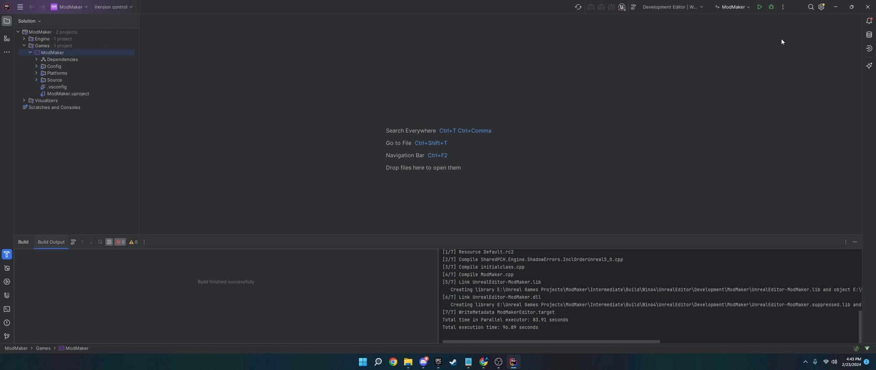
click(759, 7)
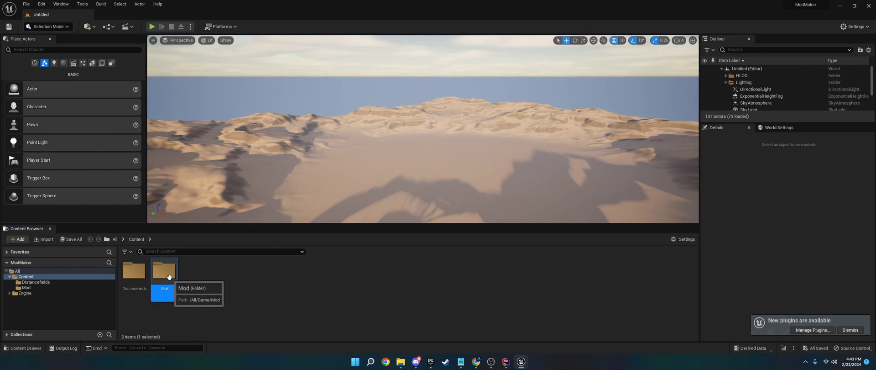
Step: Open the Mod folder, inspect and close M_FlashSkin, then cancel the Save Level As dialog
double_click(158, 275)
click(322, 272)
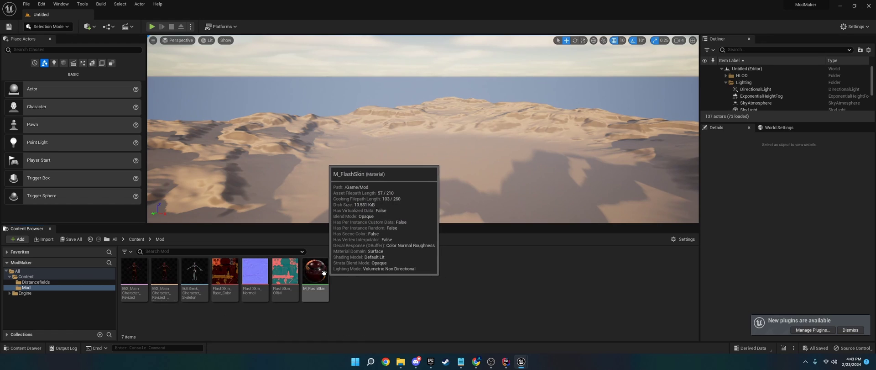
double_click(323, 272)
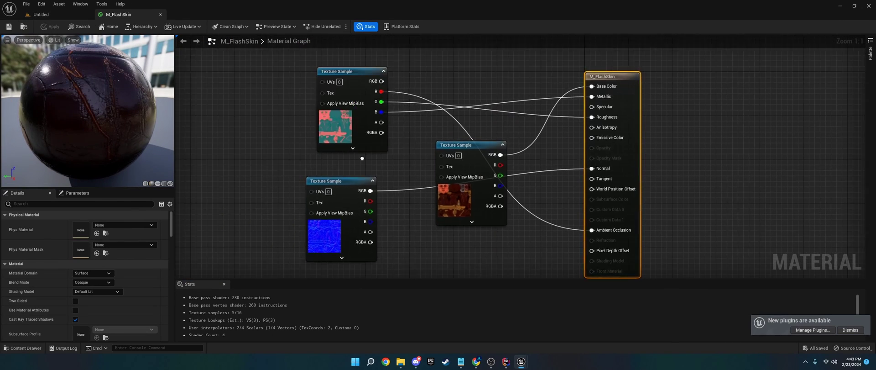
click(160, 14)
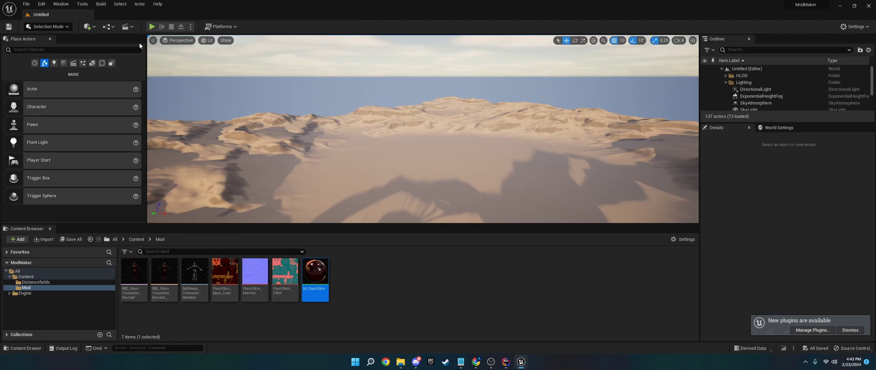
click(9, 27)
click(616, 284)
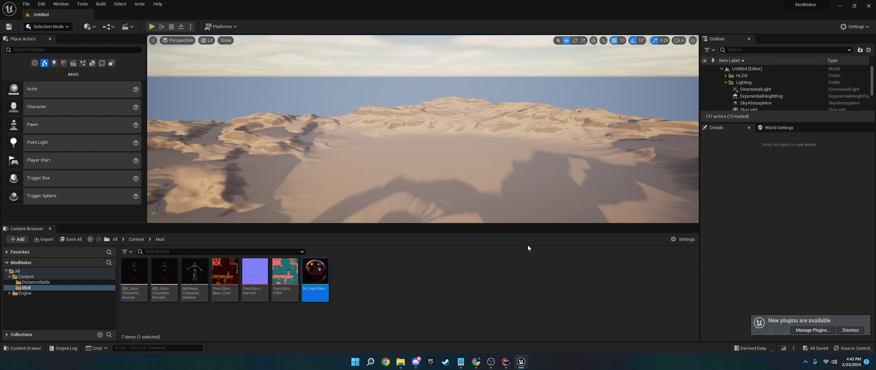